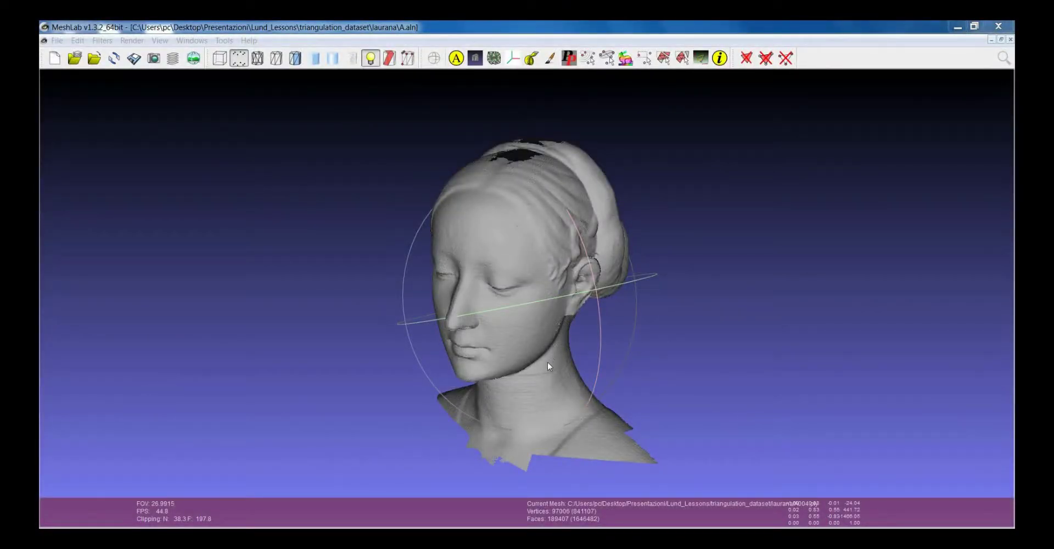
Turn the head toward the viewer with chin lifted, then show the layer panel.
left_click_drag(541, 357, 446, 316)
left_click_drag(547, 281, 552, 309)
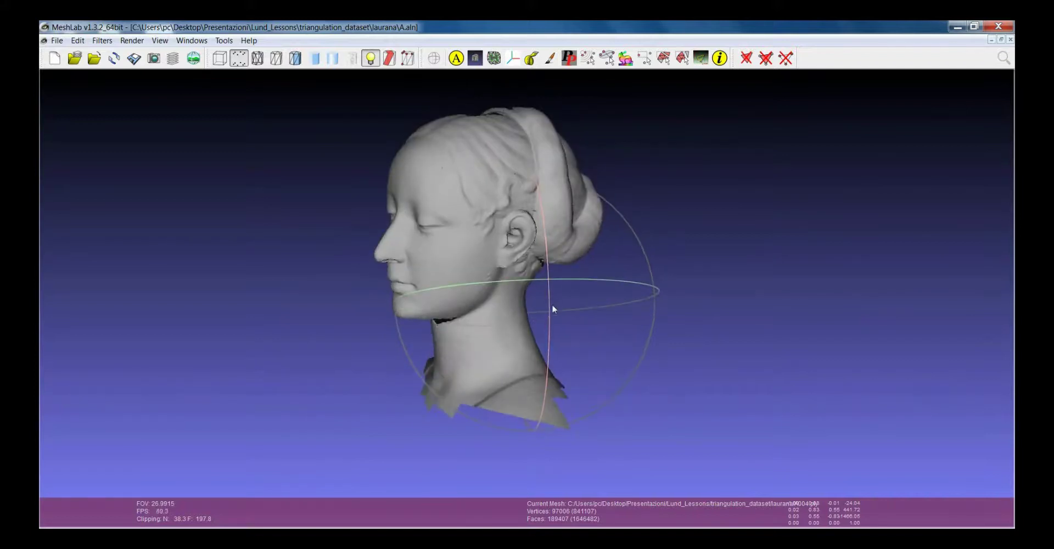
left_click(174, 58)
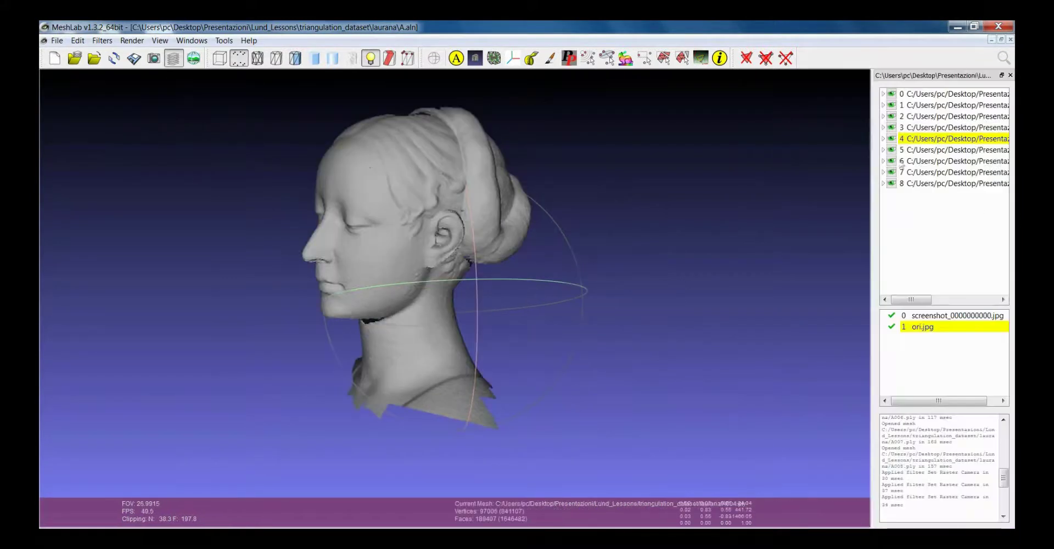
left_click_drag(442, 343, 455, 345)
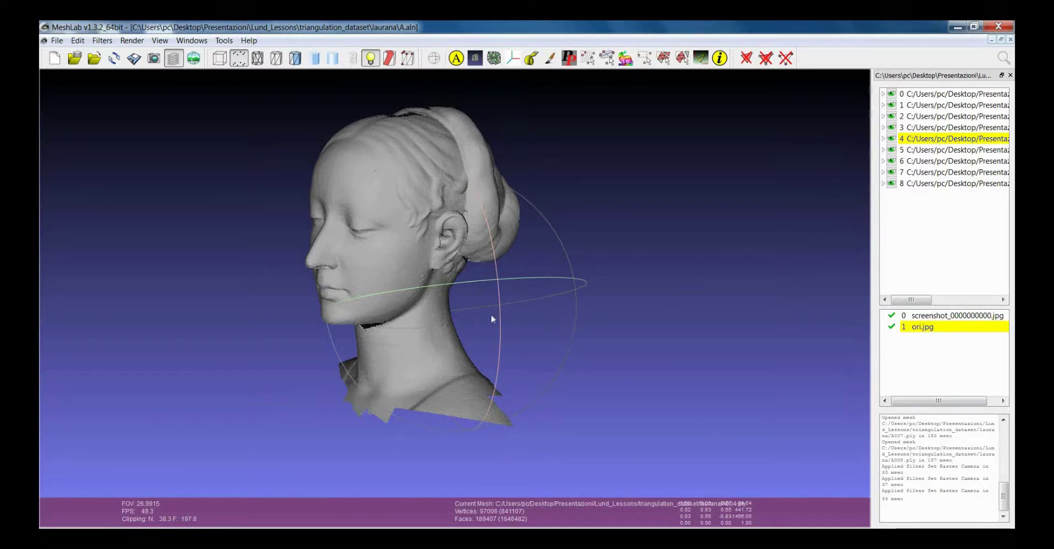
left_click_drag(480, 323, 502, 334)
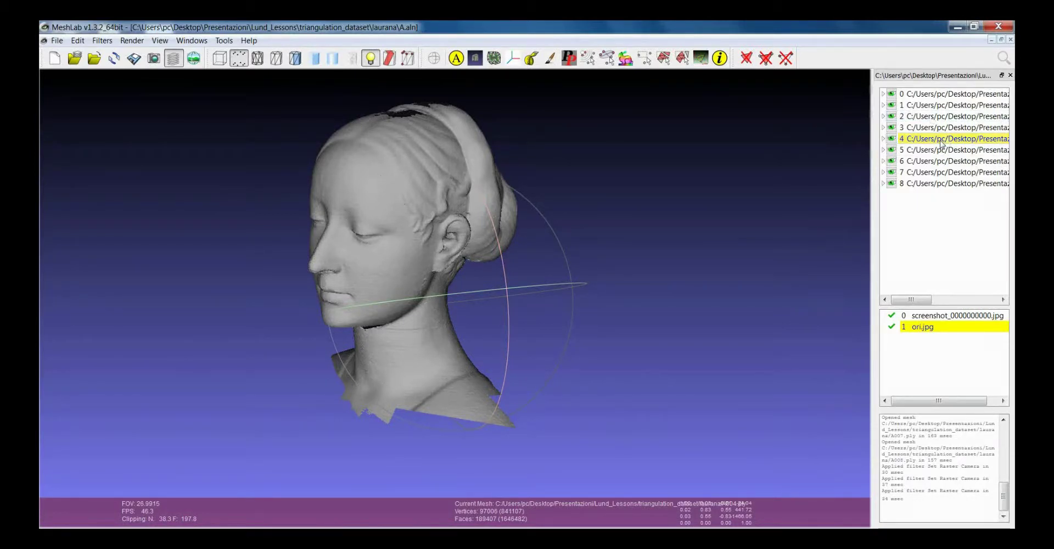
Make scans 0, 1, 4, 7, 5, 3 and finally 2 the current mesh in turn.
left_click(945, 94)
left_click(945, 105)
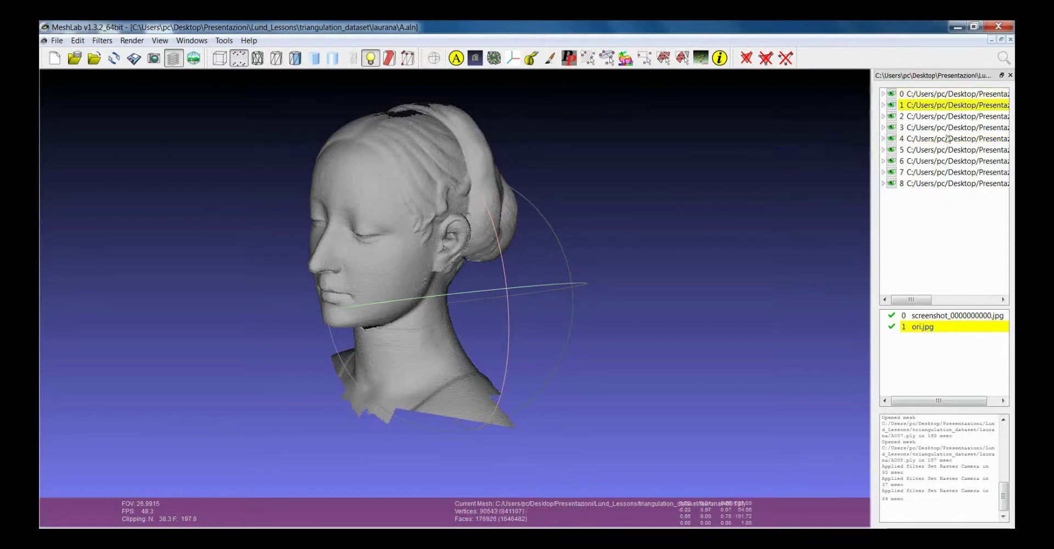
left_click(948, 139)
left_click(950, 174)
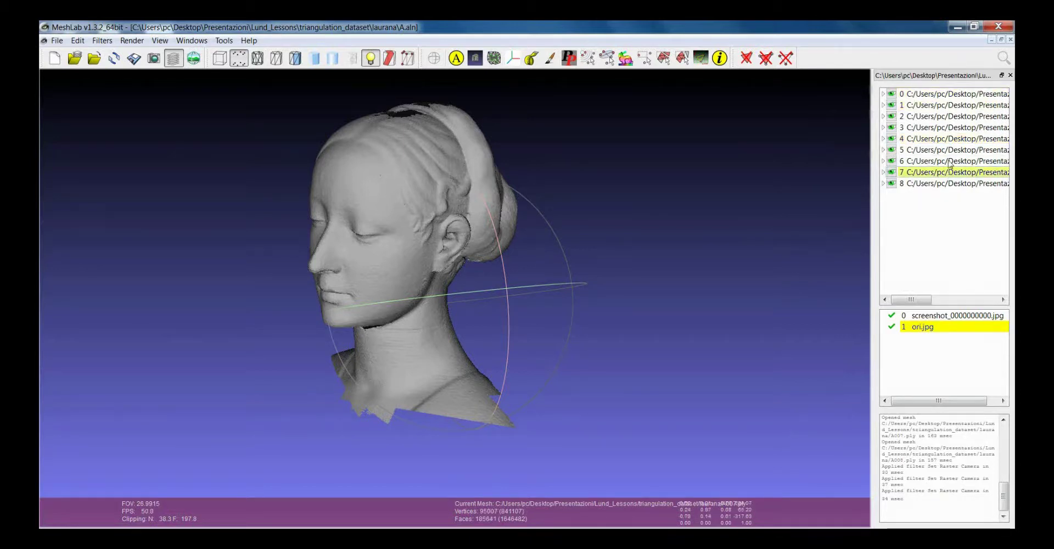
left_click(950, 150)
left_click(950, 129)
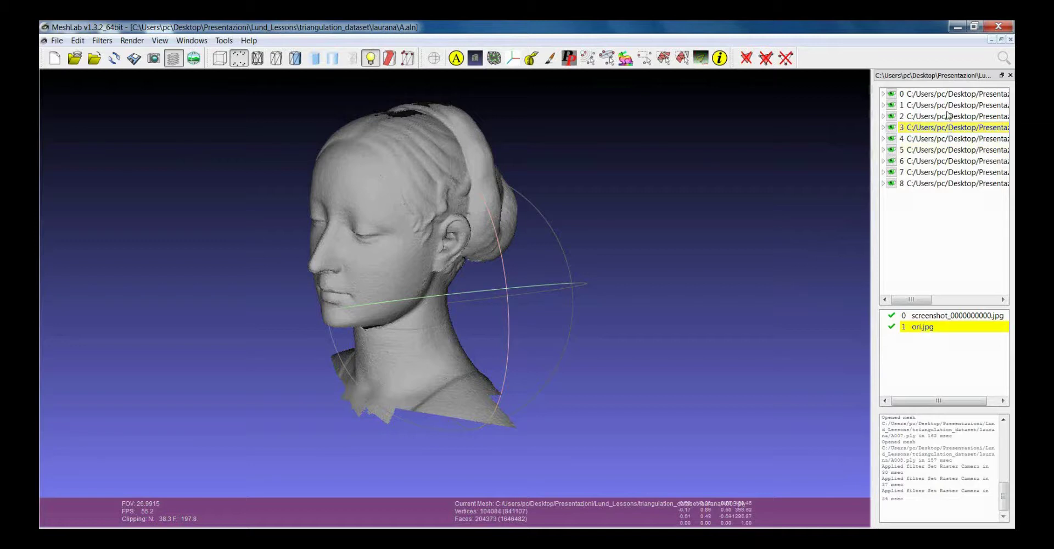
left_click(949, 115)
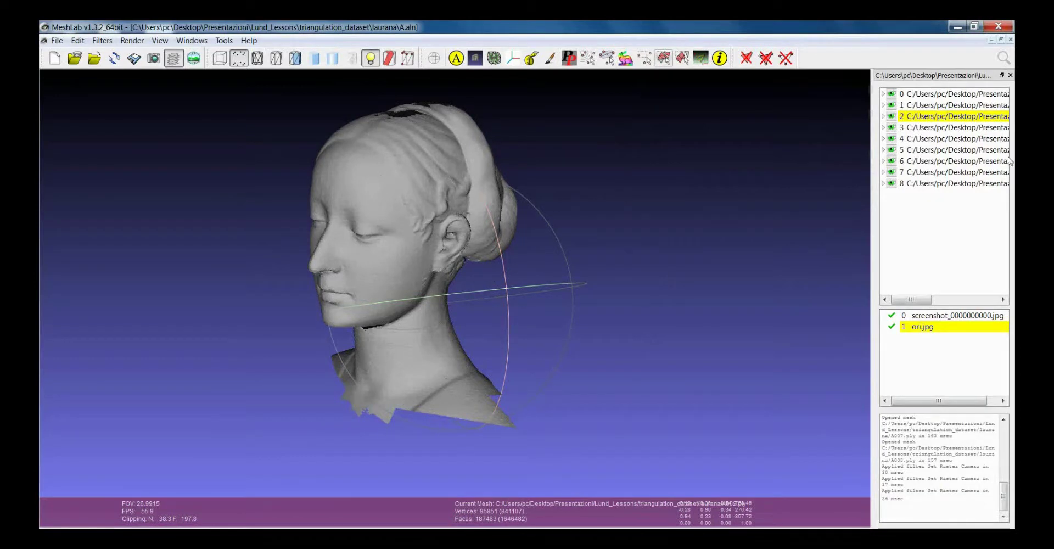
left_click(892, 116)
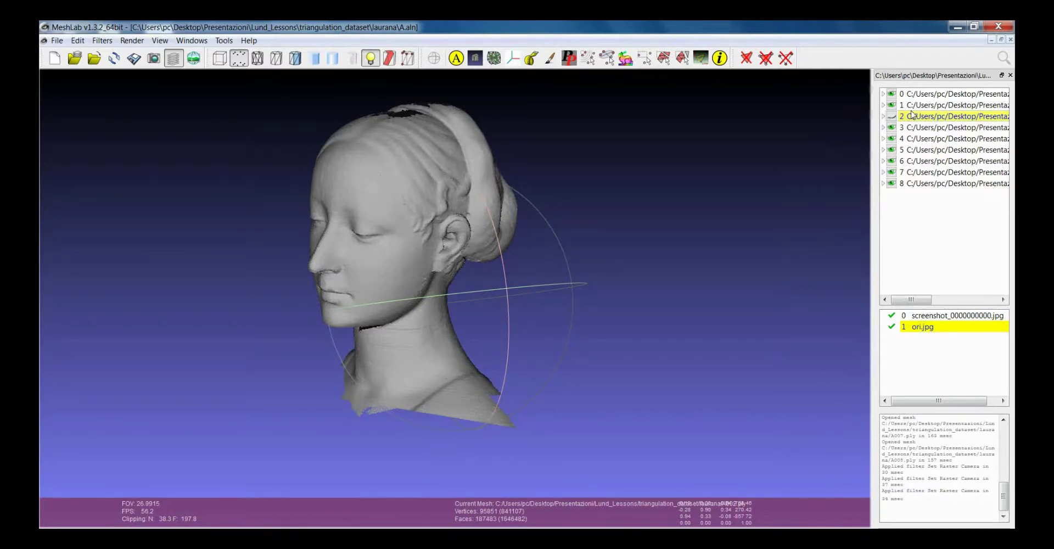
left_click(892, 116)
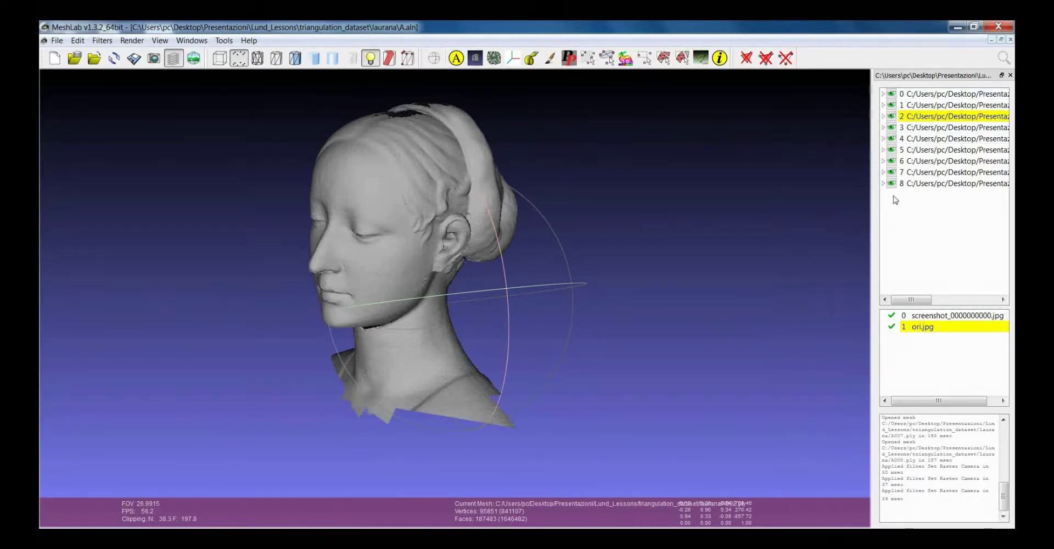
left_click(892, 94)
left_click(892, 105)
left_click(892, 116)
left_click(892, 127)
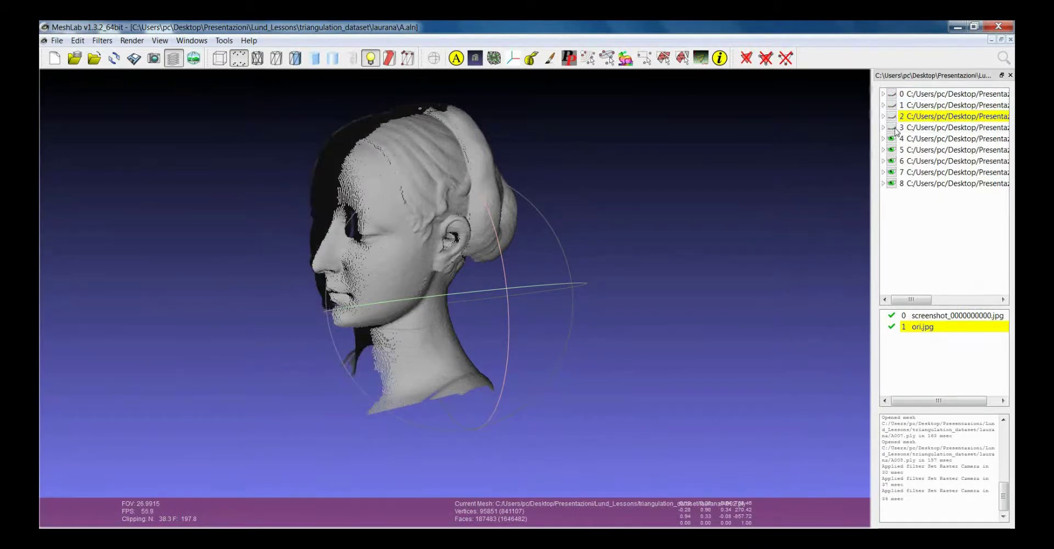
left_click(892, 128)
left_click(892, 116)
left_click(891, 105)
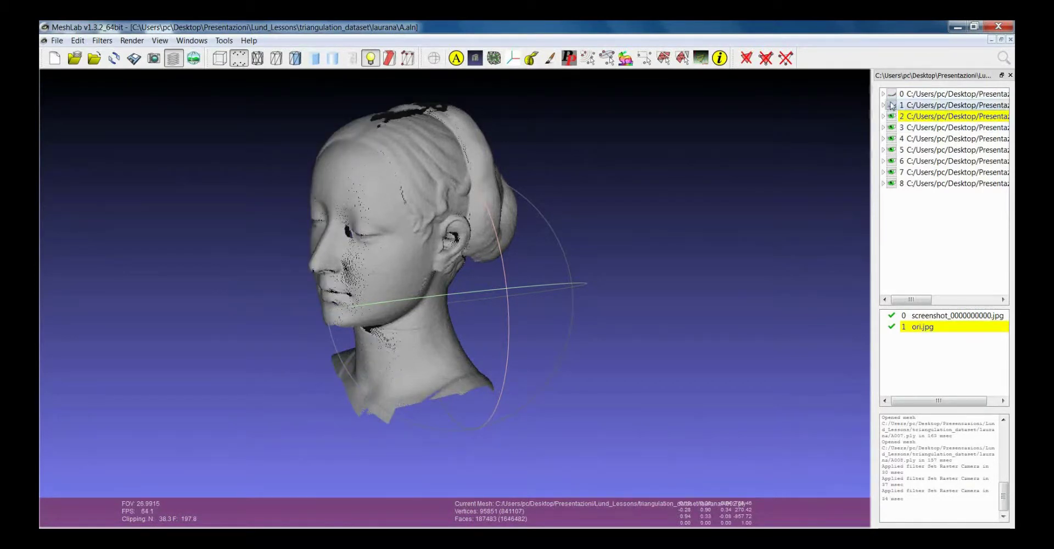
left_click(892, 94)
left_click(892, 105)
left_click(892, 116)
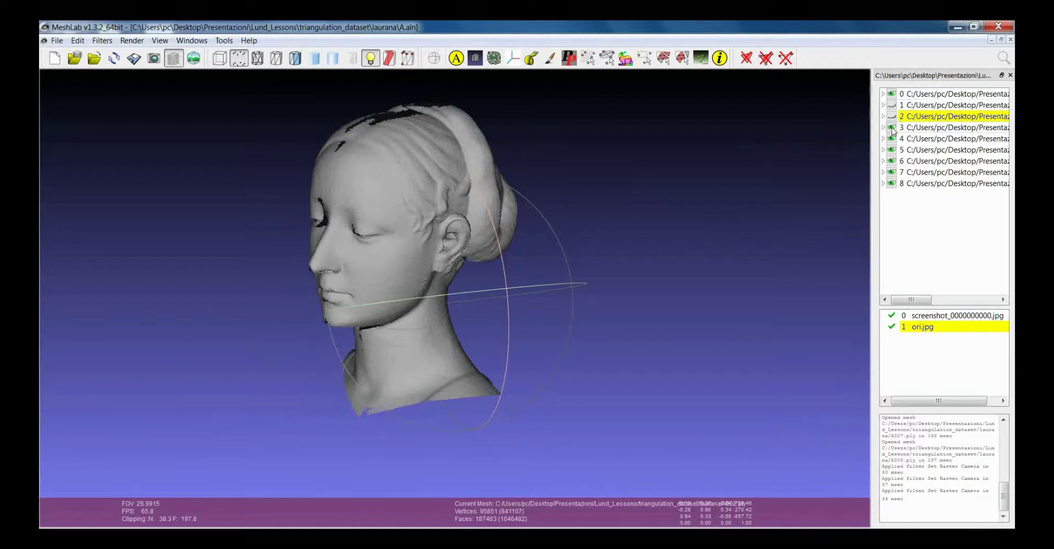
left_click(892, 127)
left_click(892, 94)
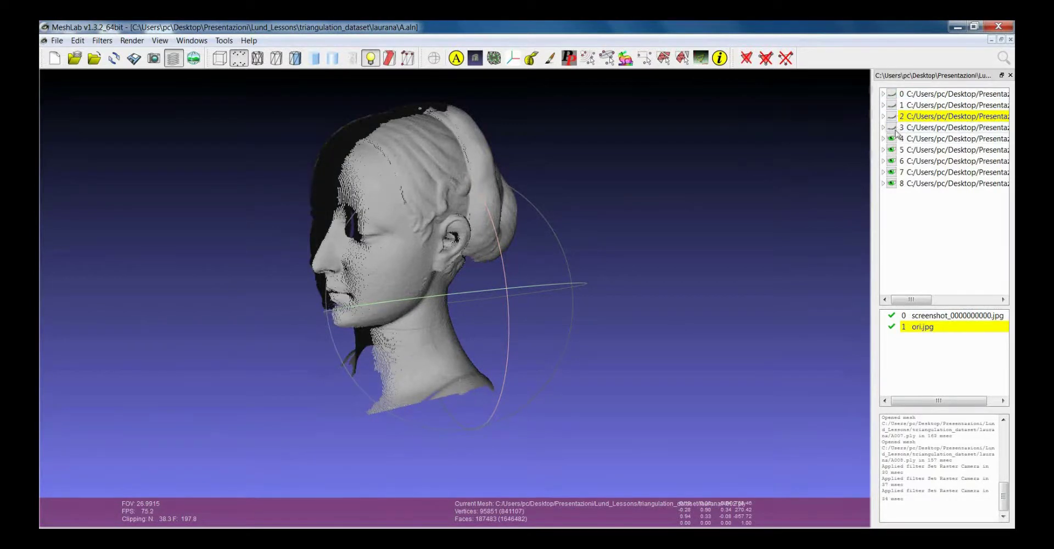
left_click(892, 127)
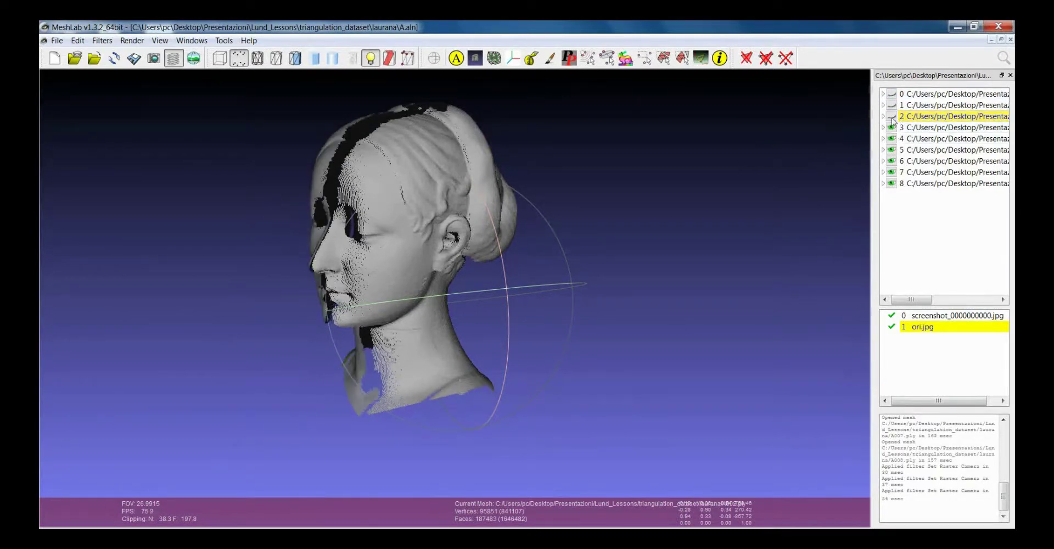
left_click(892, 116)
left_click(892, 105)
left_click(892, 94)
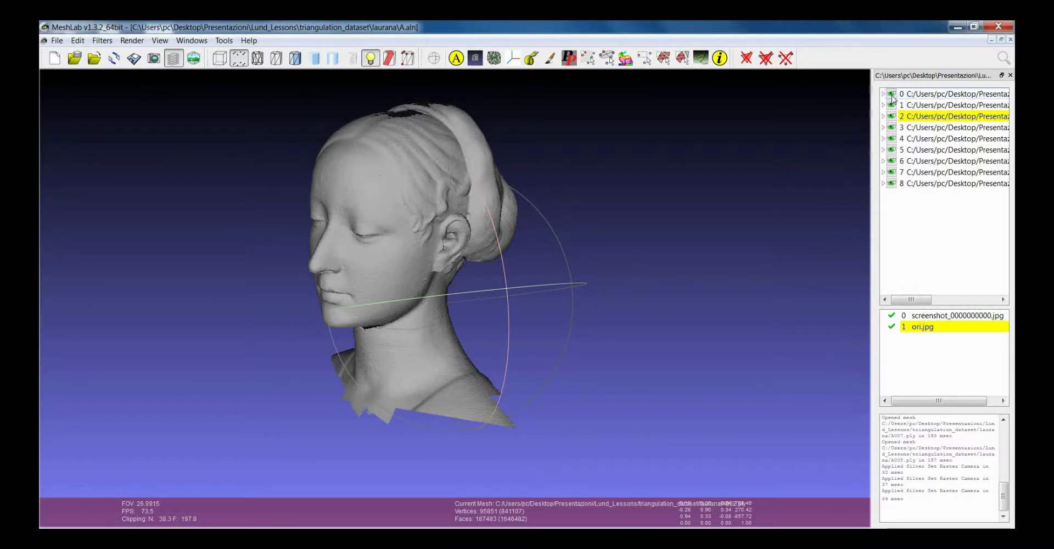
left_click(892, 95)
Hide scans 5 and 3 in the layer list.
left_click(892, 150)
left_click(893, 127)
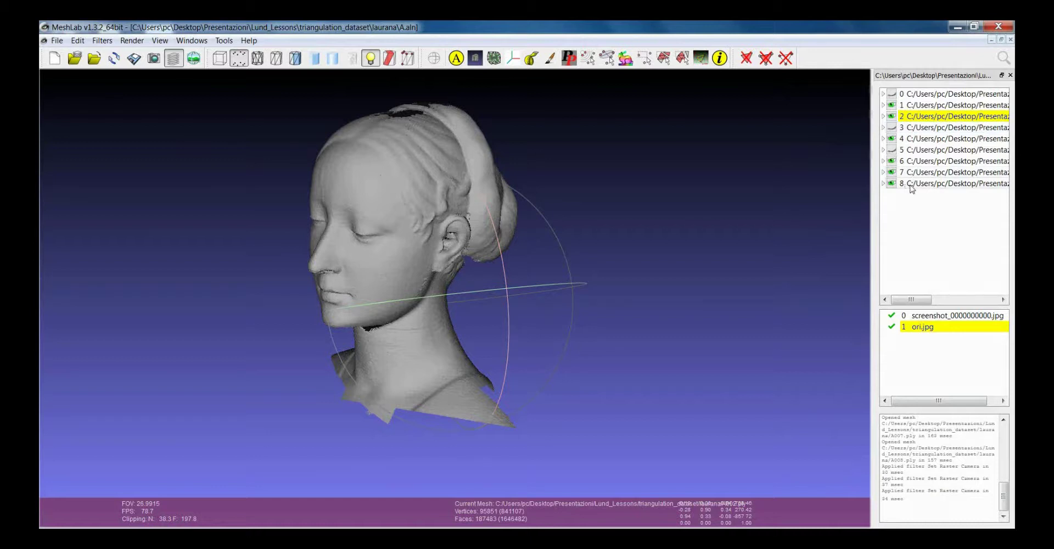
Solo scan 3 to inspect its face, then display only scans 0, 1 and 2.
left_click(891, 127, "ctrl")
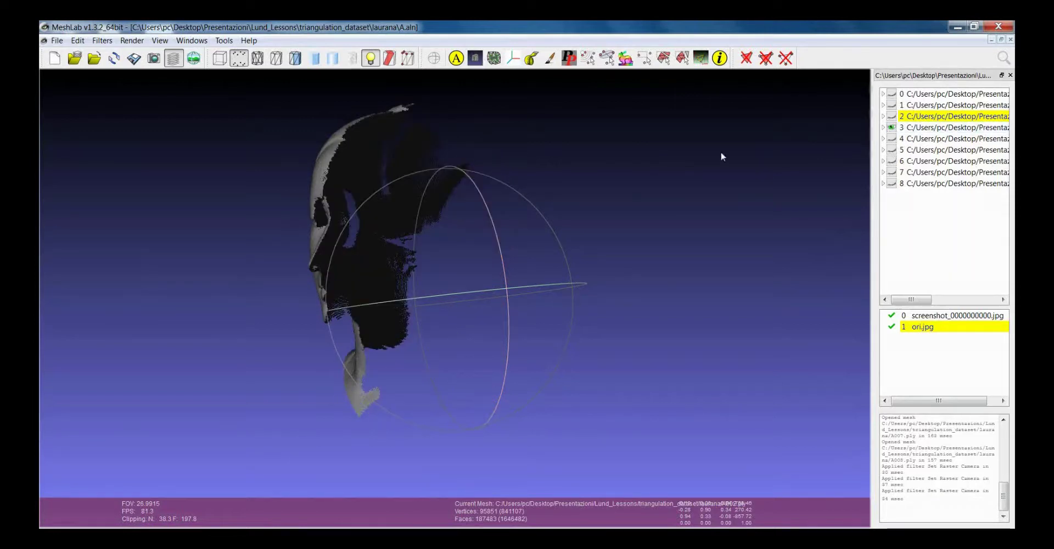
left_click_drag(403, 295, 479, 295)
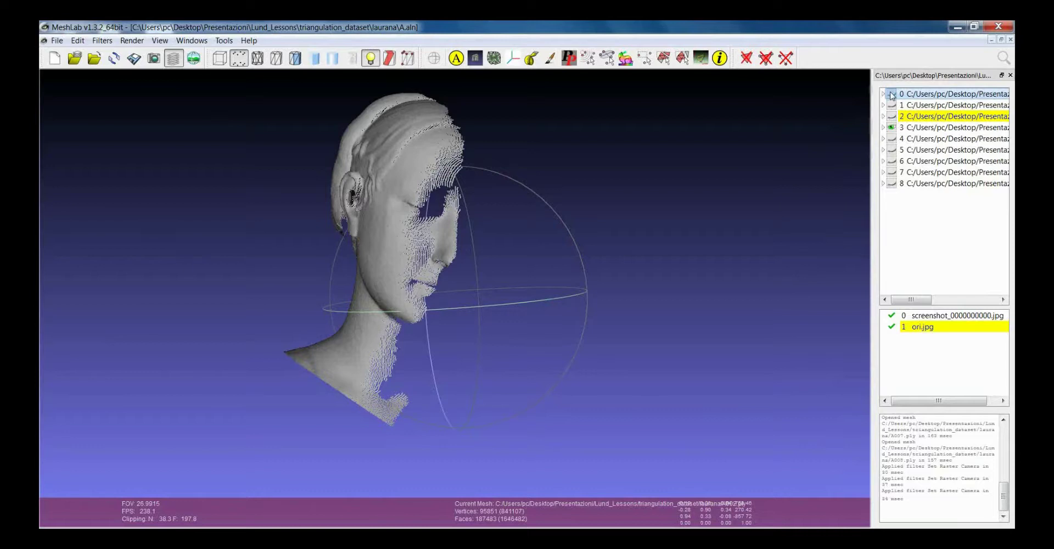
left_click(893, 93, "ctrl")
left_click(892, 105)
left_click(892, 115)
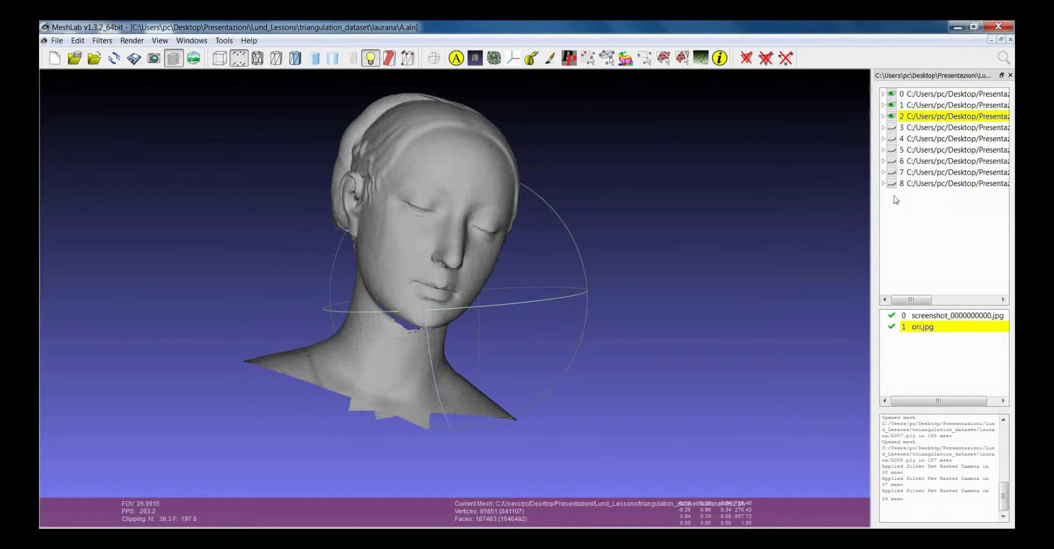
Isolate scan layer 1, then turn scans 0 and 2 through 8 back on.
left_click(893, 150, "ctrl")
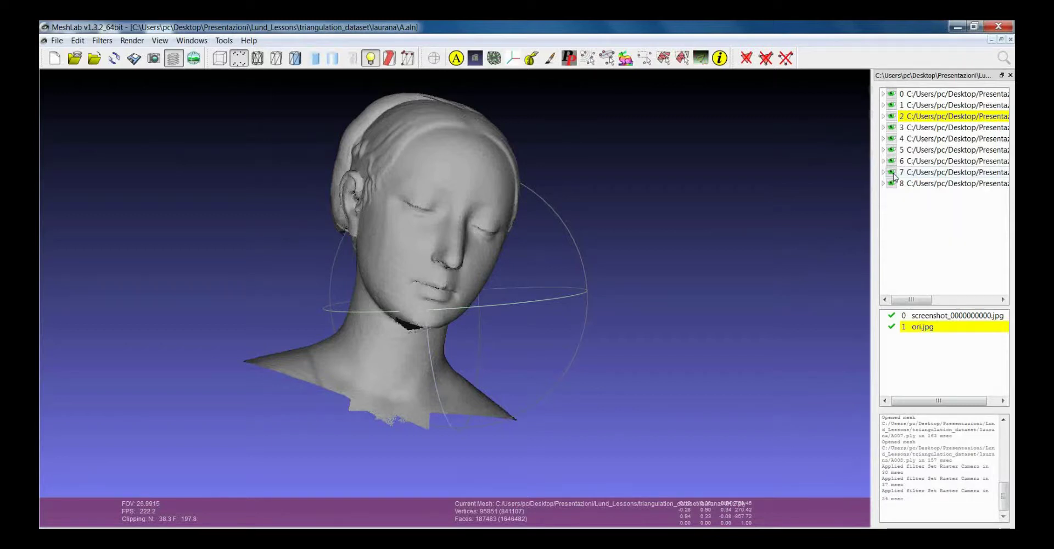
left_click(892, 105, "ctrl")
left_click(892, 94)
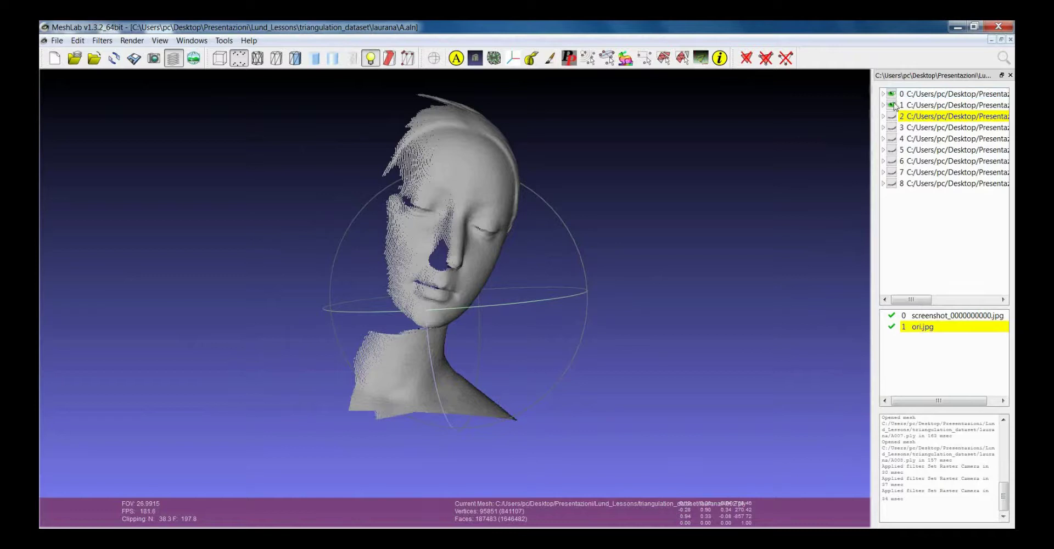
left_click(892, 116)
left_click(892, 127)
left_click(892, 138)
left_click(892, 149)
left_click(892, 161)
left_click(892, 172)
left_click(892, 183)
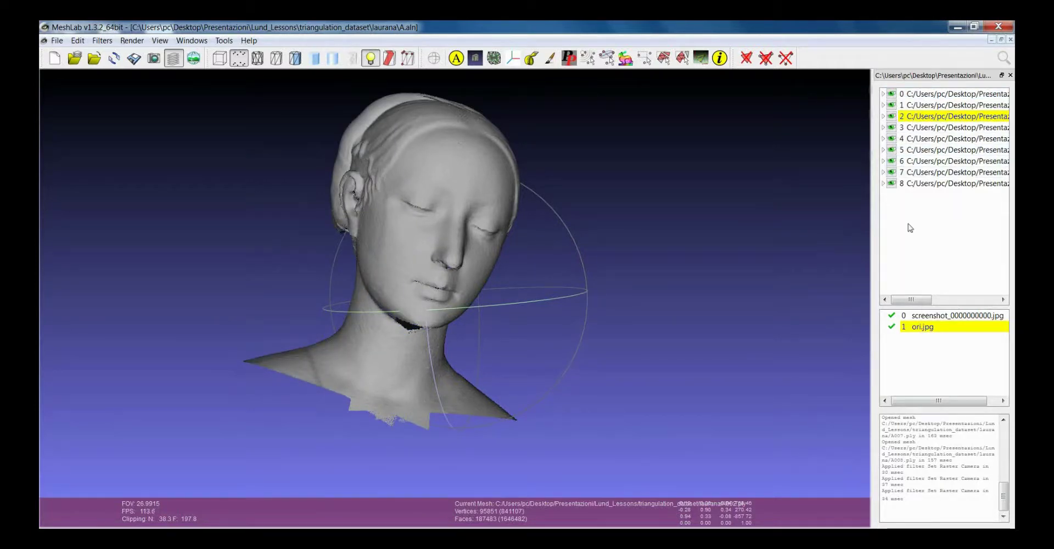
Toggle the screenshot_0000000000.jpg raster's visibility off and on in the raster list.
left_click(892, 317)
left_click(892, 315)
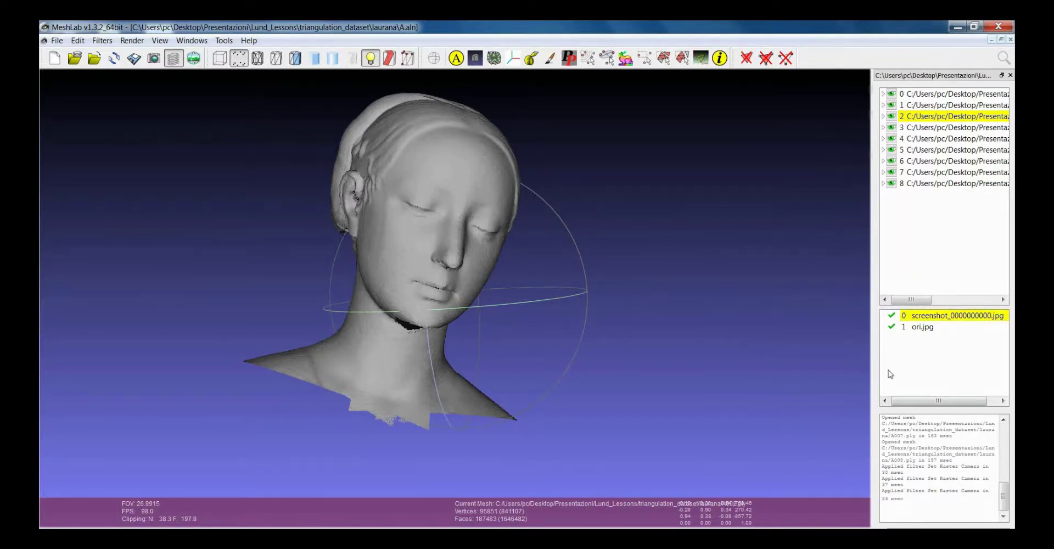
left_click(892, 315)
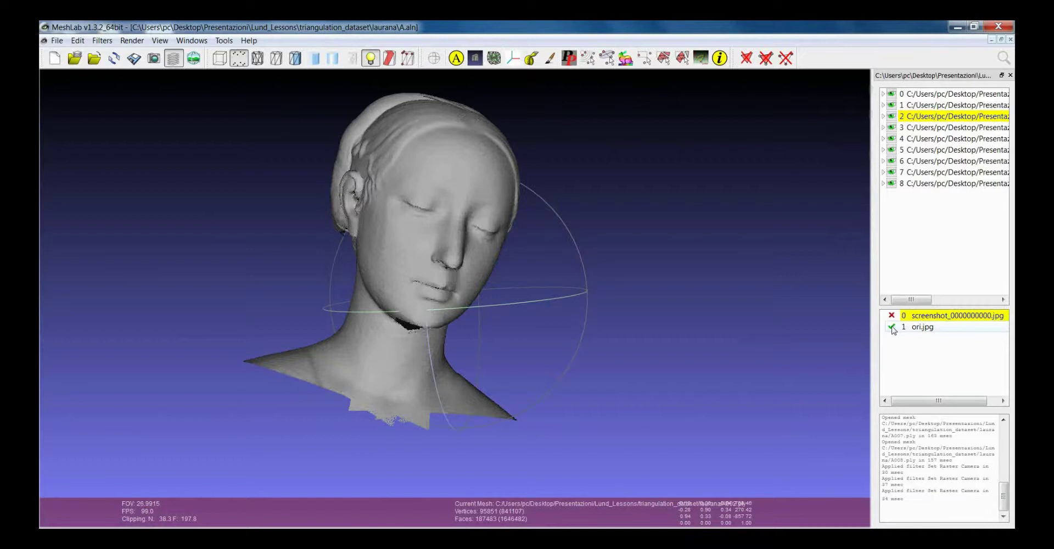
left_click(893, 328)
left_click(893, 328)
left_click(895, 328)
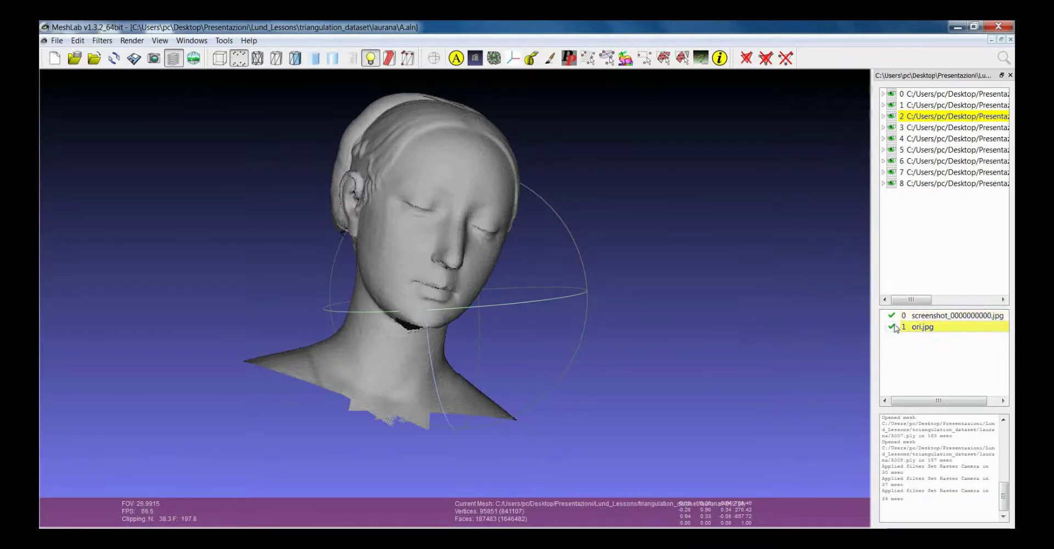
Make screenshot_0000000000.jpg current with both rasters visible, then open layer 5's context menu.
left_click(893, 317)
left_click(892, 316)
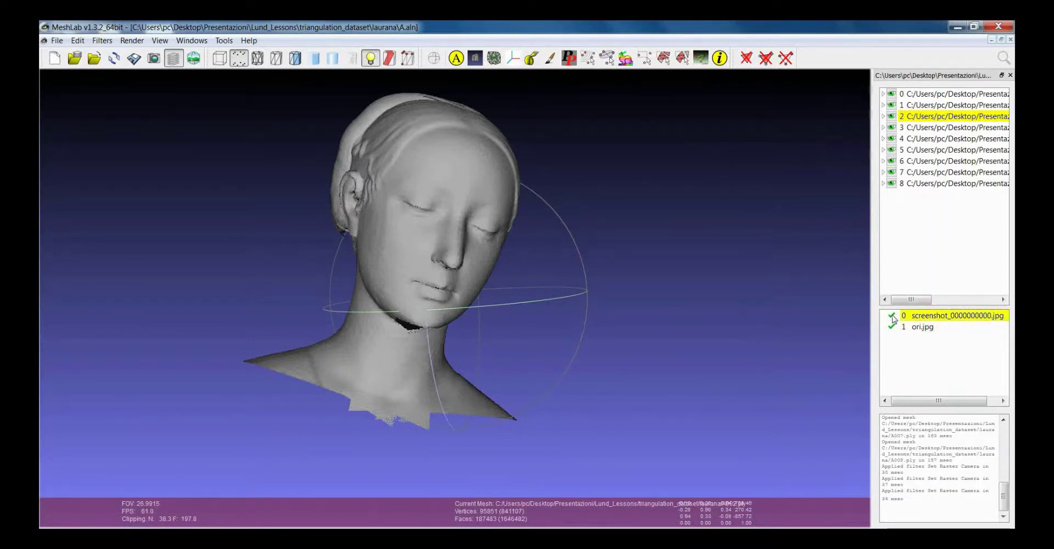
left_click(892, 316)
left_click(893, 316)
right_click(944, 154)
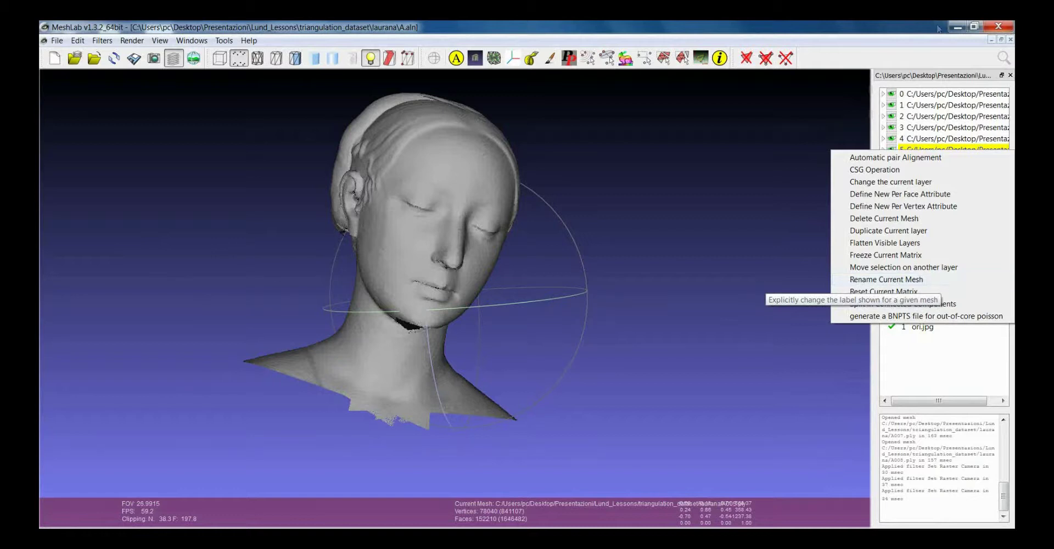
Select mesh layer 1 in the Layer dialog as the current mesh.
left_click(926, 106)
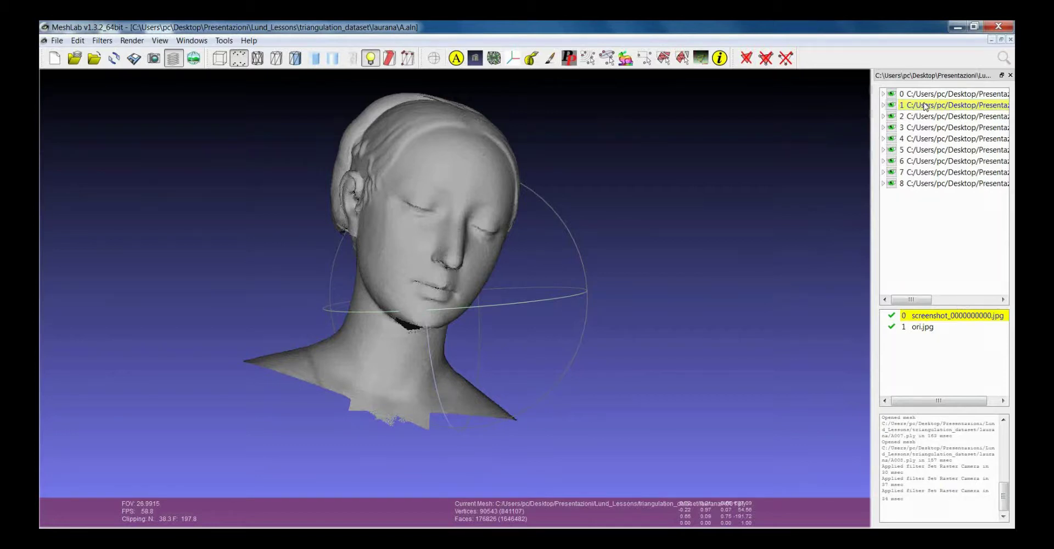
Rename mesh layer 1 to A001.ply with Rename Current Mesh, stripping the path prefix.
right_click(926, 106)
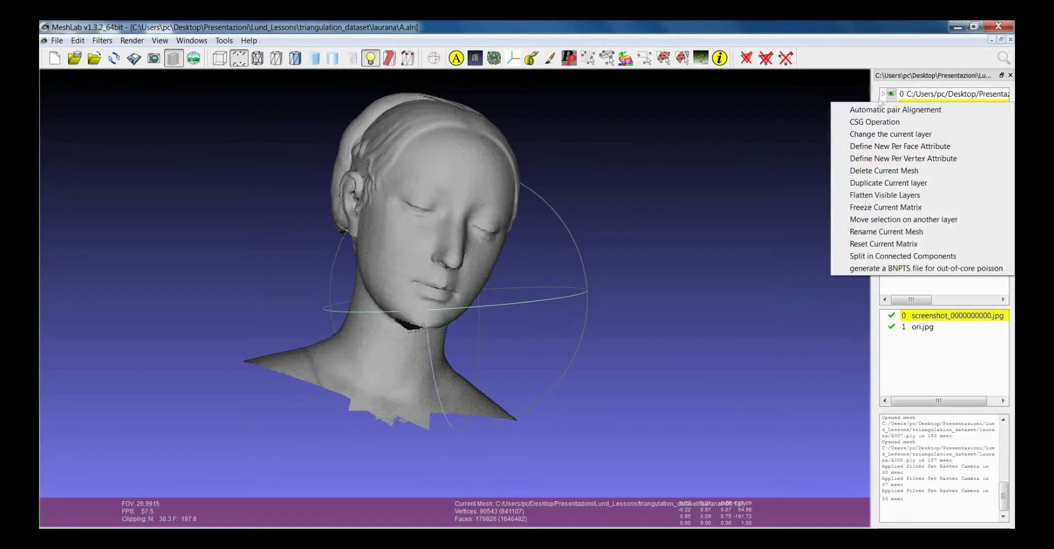
left_click(898, 236)
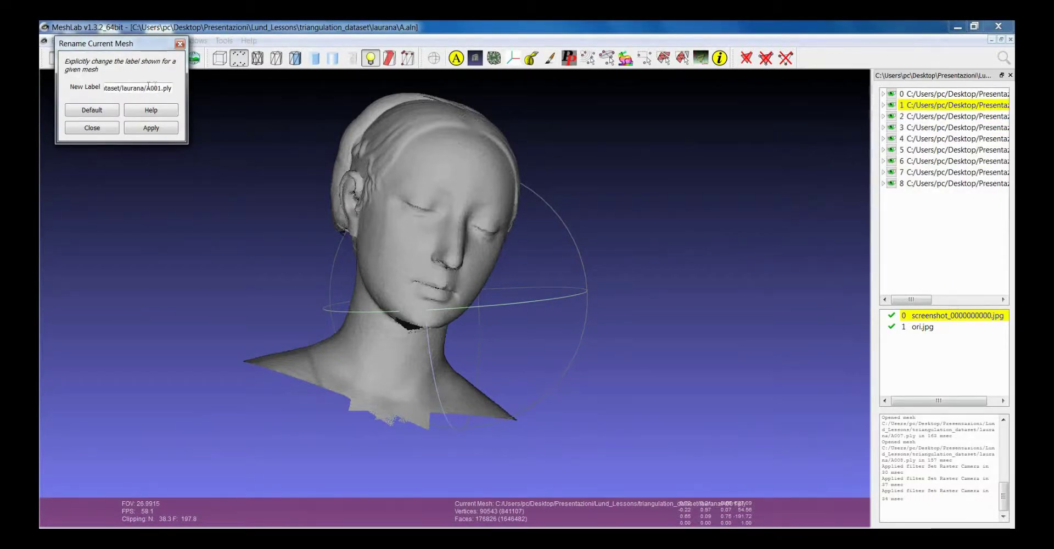
left_click_drag(147, 88, 49, 86)
key("Delete")
left_click_drag(146, 88, 105, 88)
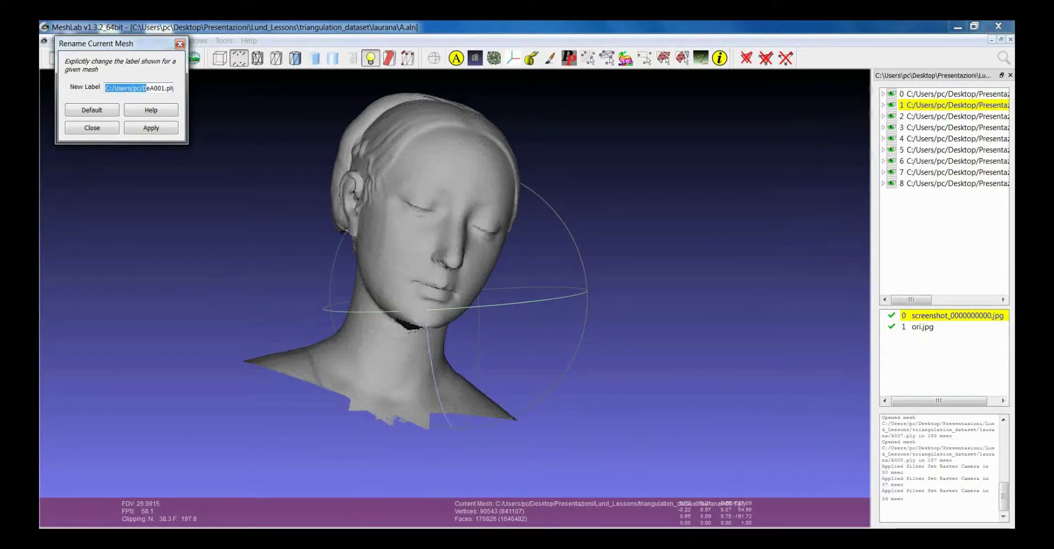
key("Delete")
key("Delete")
left_click(148, 129)
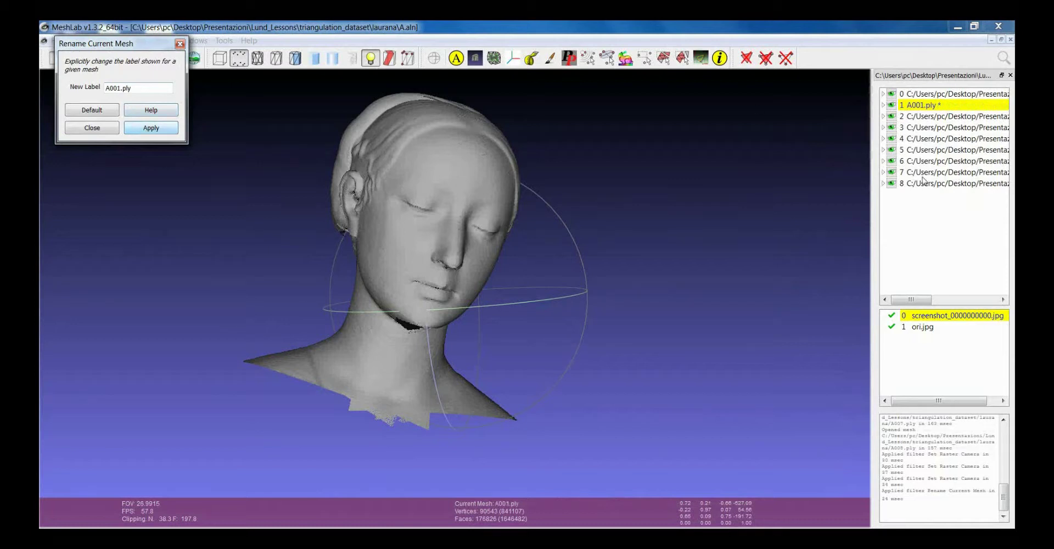
left_click(97, 130)
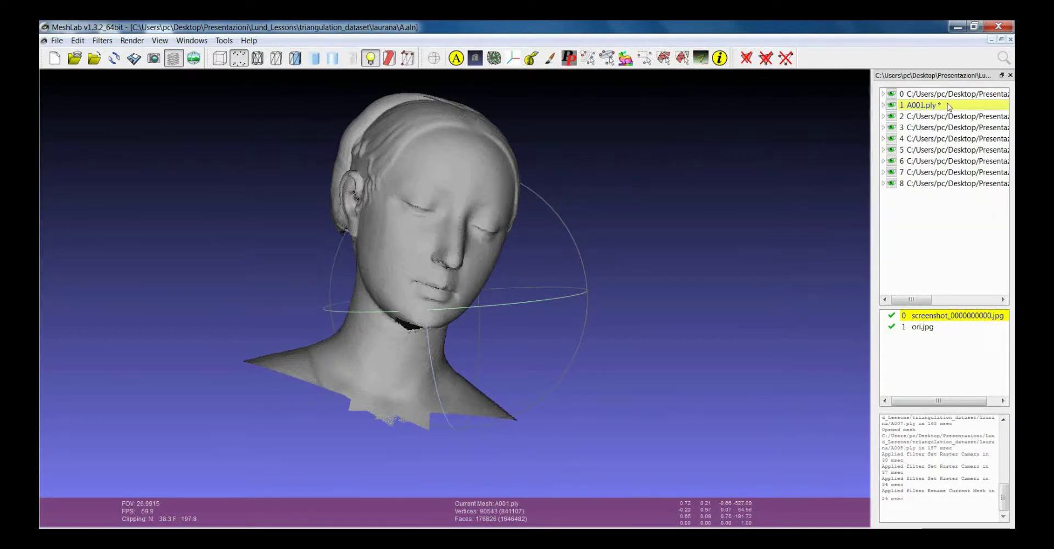
Open the context menu of the screenshot_0000000000.jpg raster.
right_click(955, 317)
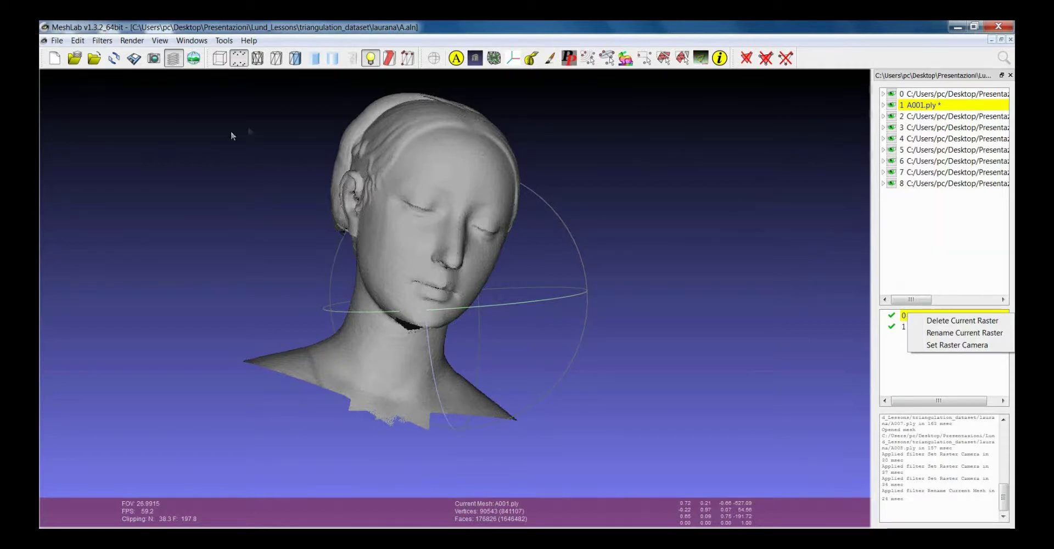
Browse the Filters > Raster Layer submenu and dismiss it without applying any filter.
left_click(104, 42)
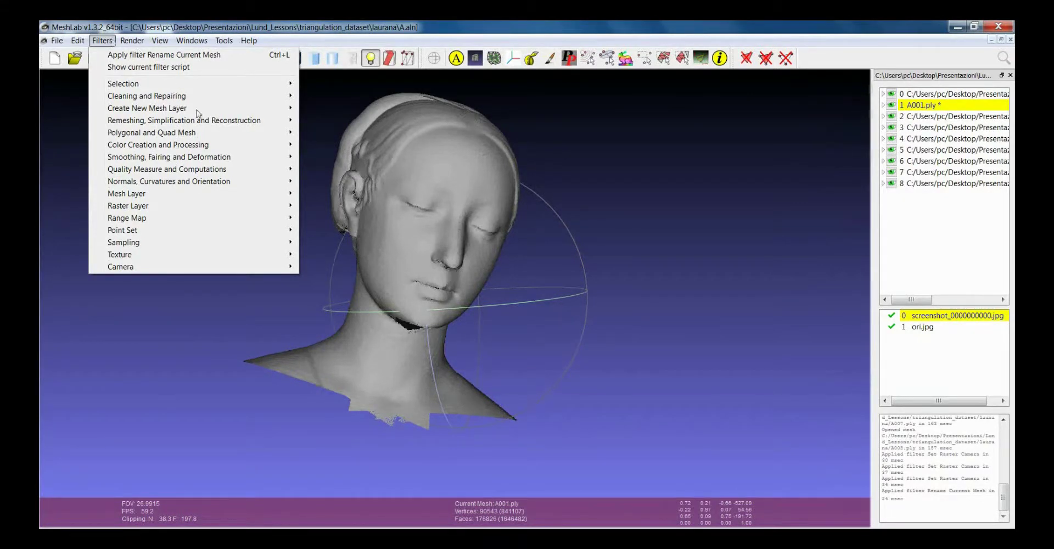
mouse_move(161, 197)
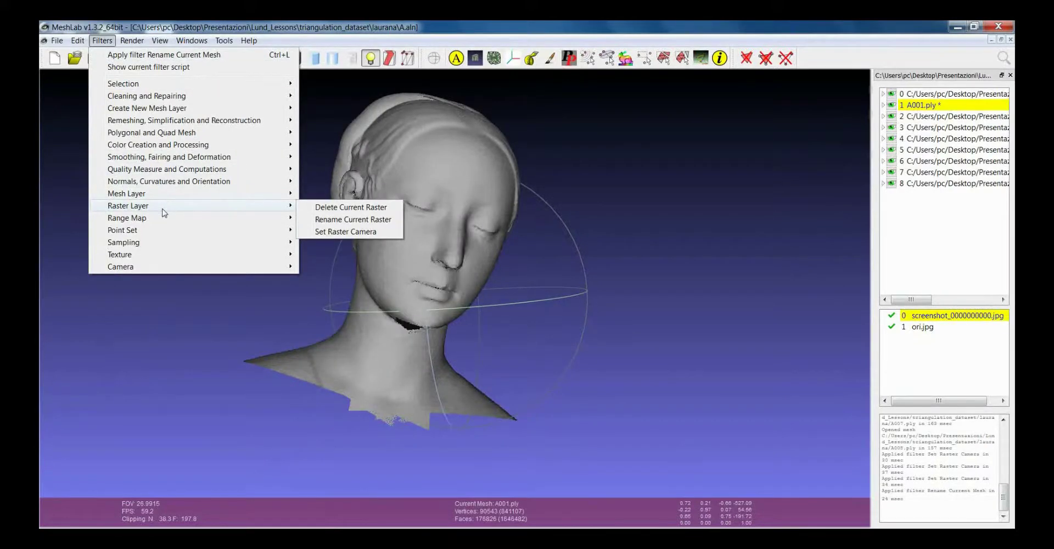
left_click(592, 203)
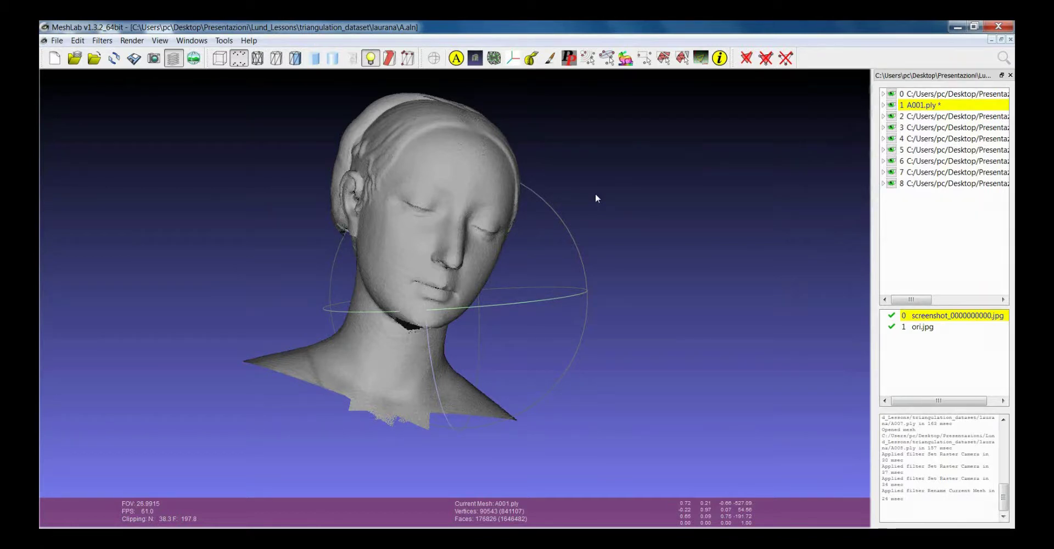
Rotate the trackball so the sculpted head is viewed from a slightly higher, turned angle.
left_click_drag(487, 216, 471, 231)
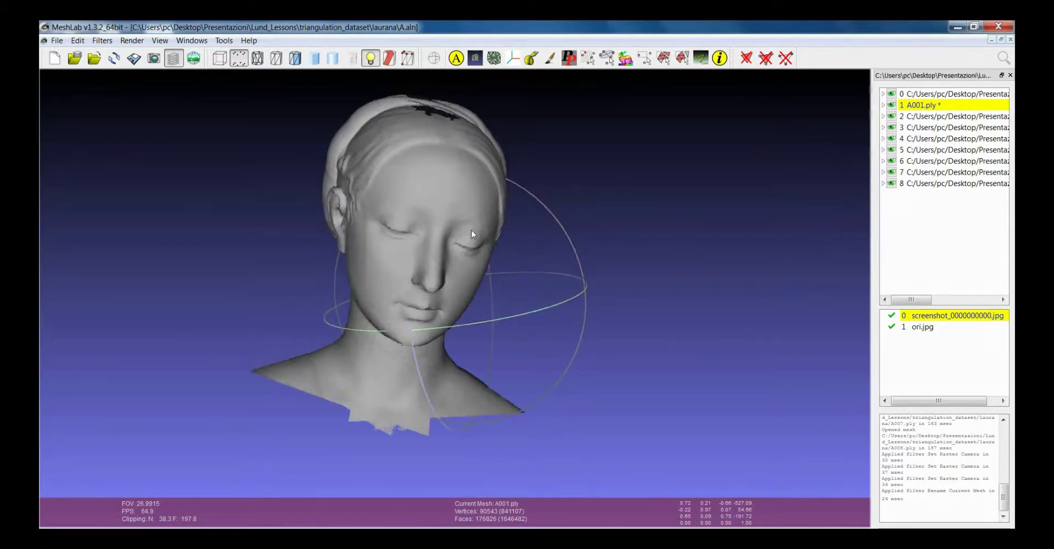